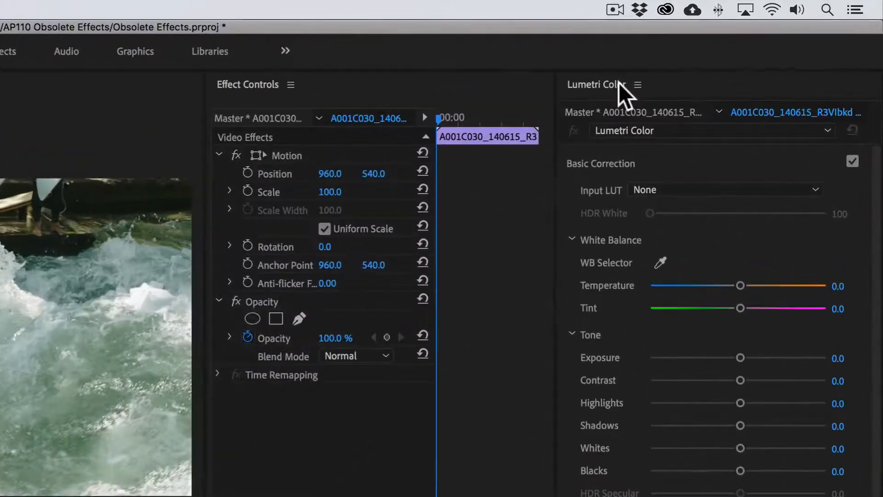
Close the Lumetri Color panel
right_click(618, 83)
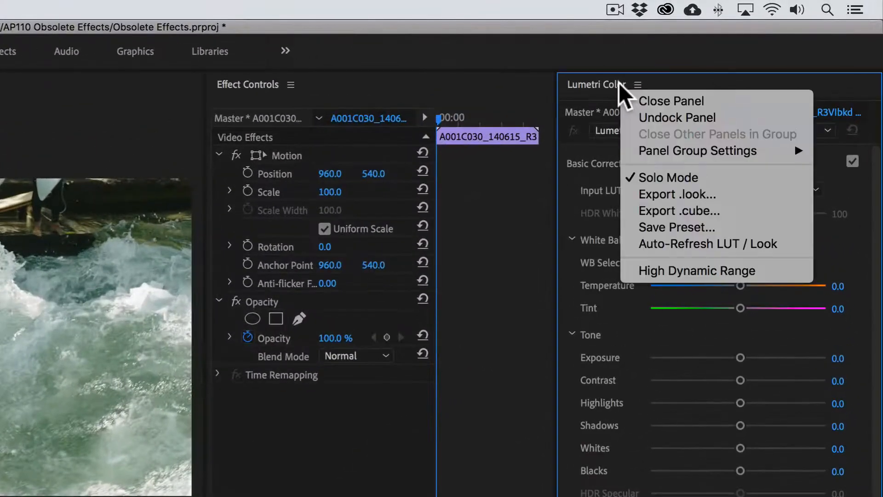
left_click(638, 101)
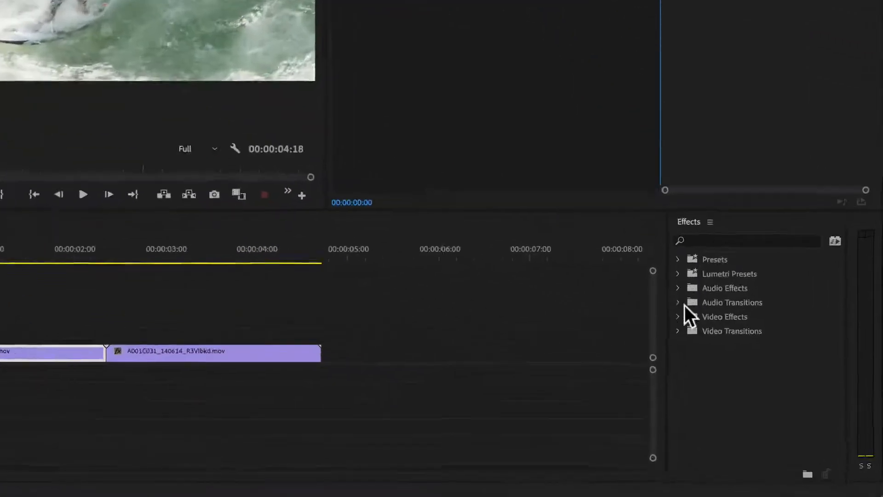
Apply the Fast Color Corrector from the Obsolete video effects to the first clip in the timeline
left_click(760, 388)
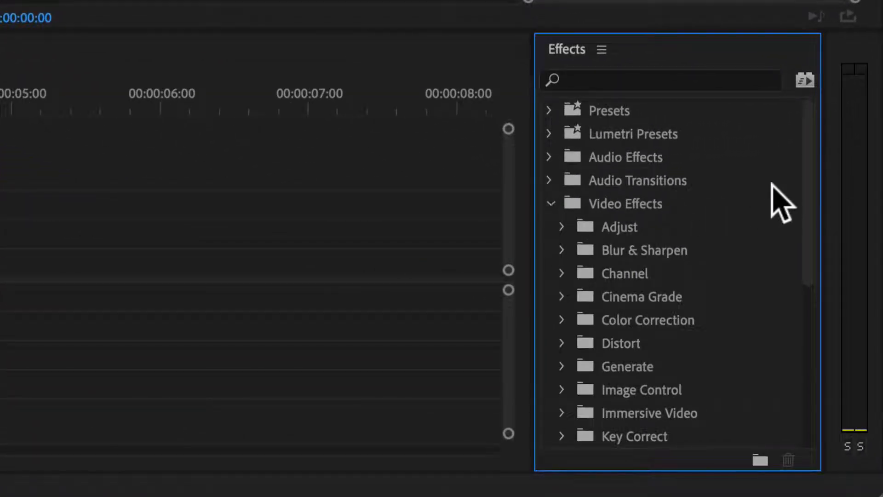
left_click_drag(808, 196, 813, 306)
left_click(561, 295)
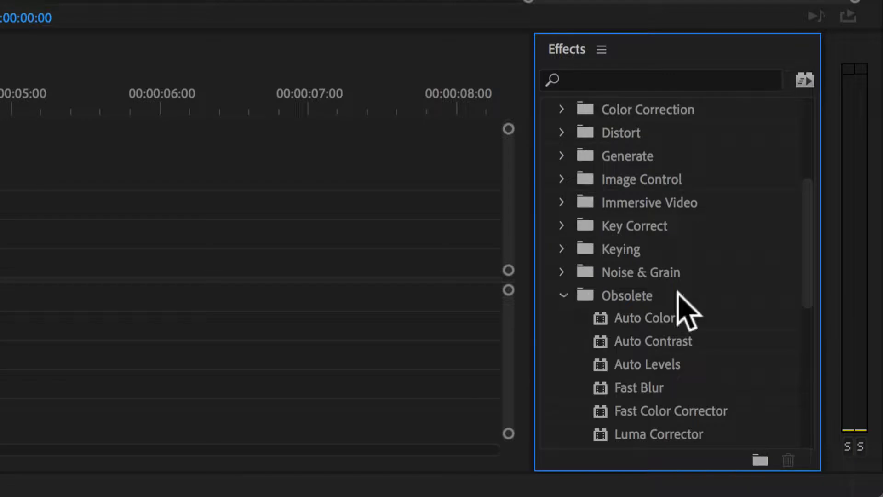
left_click_drag(808, 266, 808, 317)
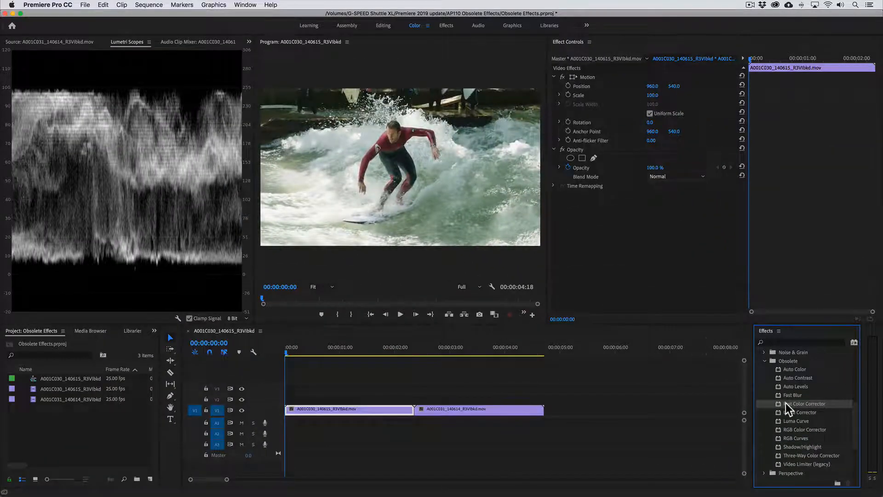
left_click_drag(785, 403, 348, 414)
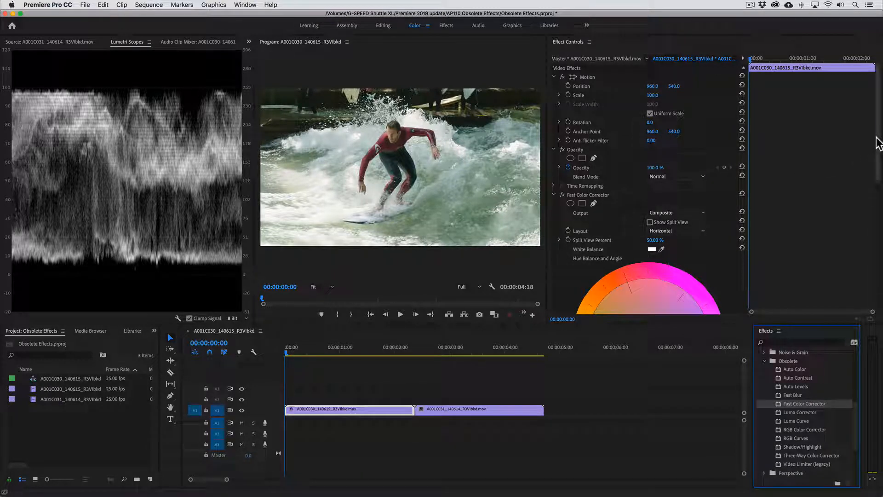
Shift the Fast Color Corrector's hue balance toward a warm orange, with a balance magnitude of about 37
left_click_drag(878, 144, 878, 194)
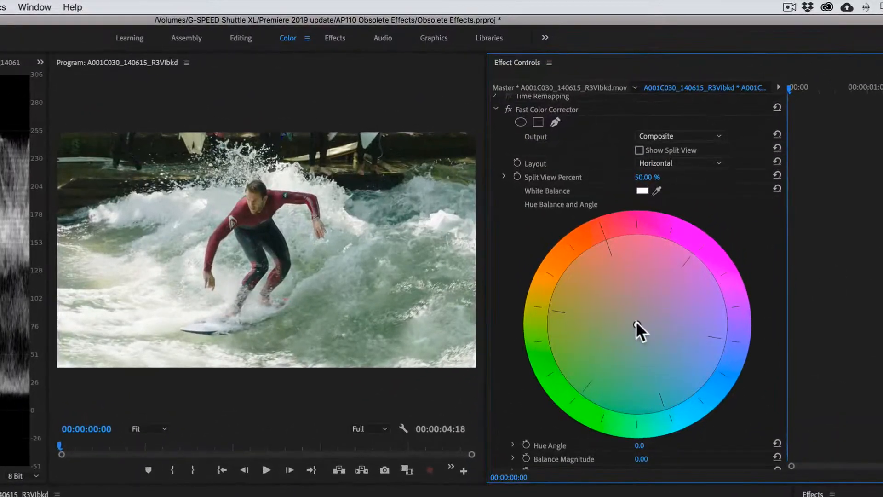
left_click_drag(636, 322, 540, 360)
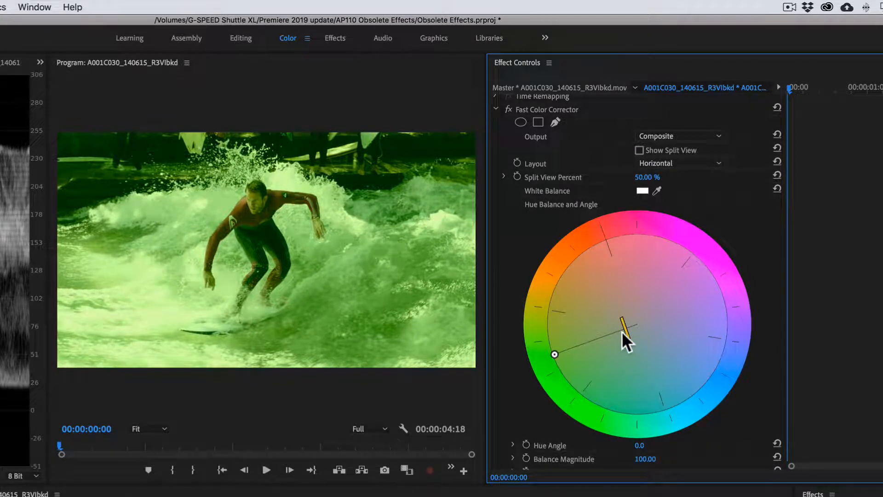
mouse_move(627, 335)
left_mouse_down()
mouse_move(575, 351)
mouse_move(637, 343)
mouse_move(628, 344)
left_mouse_up()
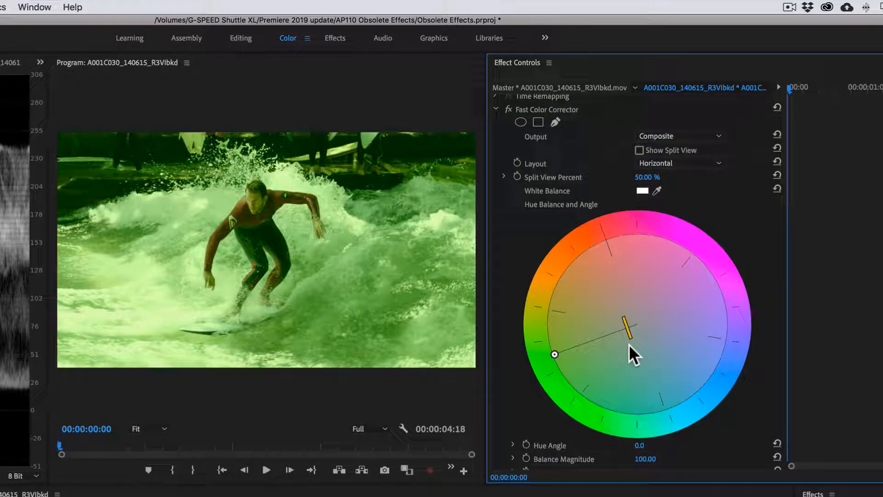
left_click_drag(554, 354, 618, 297)
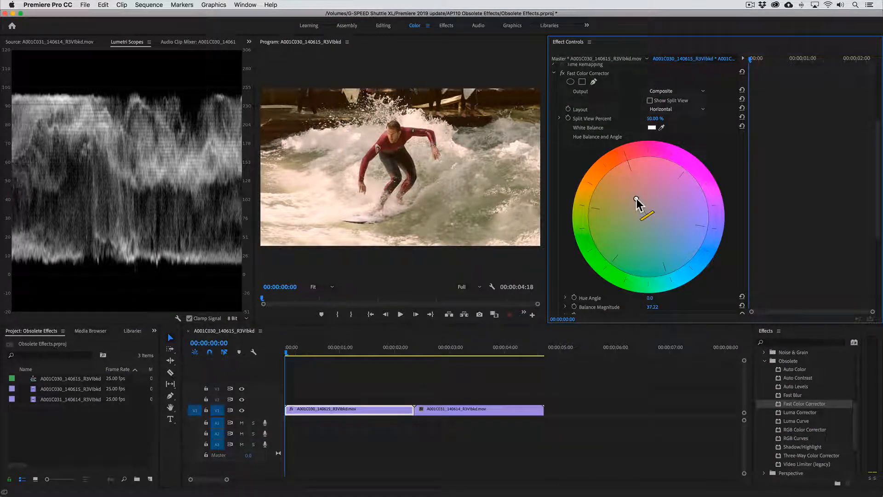
Apply the Three-Way Color Corrector to the second clip and move the playhead onto that clip at 00:00:02:12
left_click(786, 456)
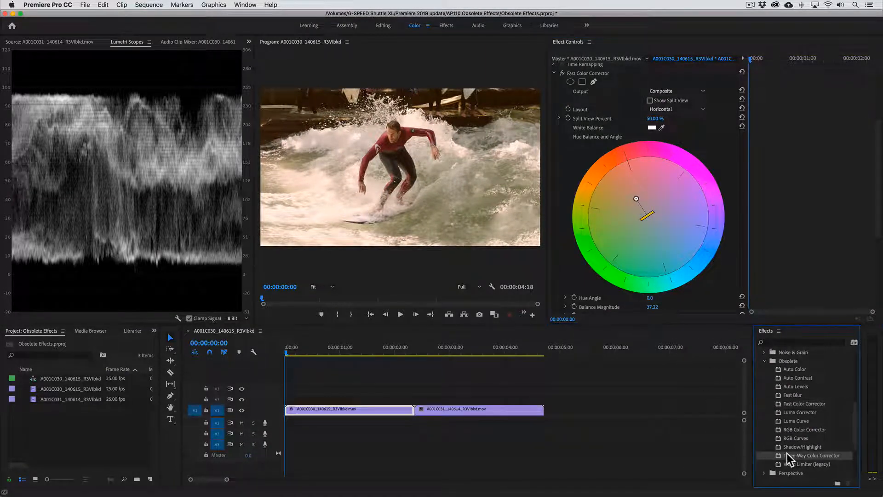
left_click_drag(789, 458, 483, 414)
left_click(421, 352)
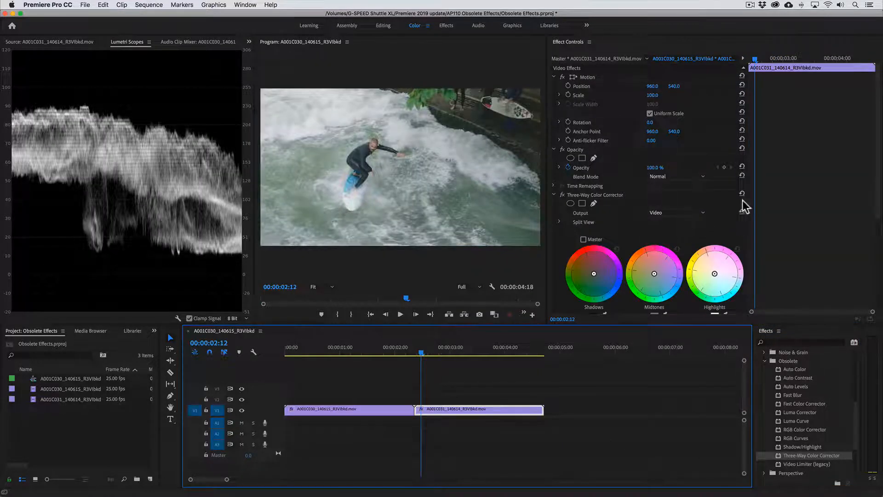
Set the Three-Way Color Corrector's input levels to 27.0, 1.2 and 234.2, and its white output level to 246.4
left_click_drag(878, 168, 878, 256)
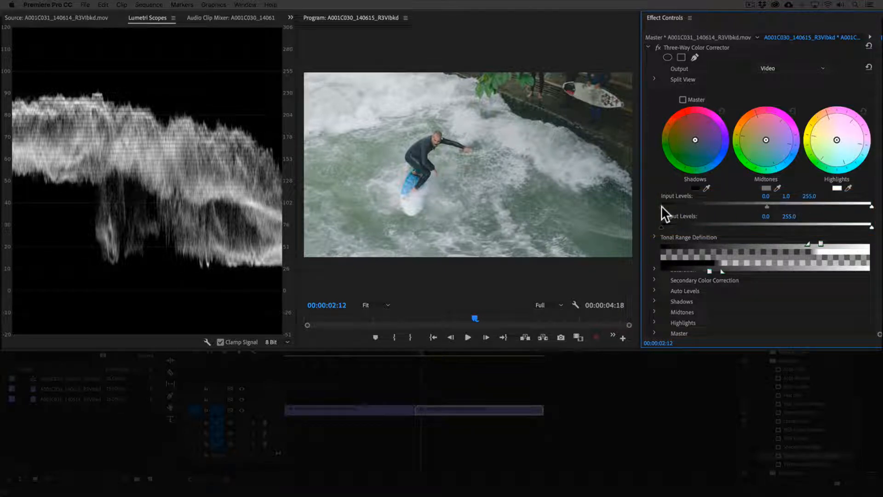
left_click_drag(660, 205, 681, 205)
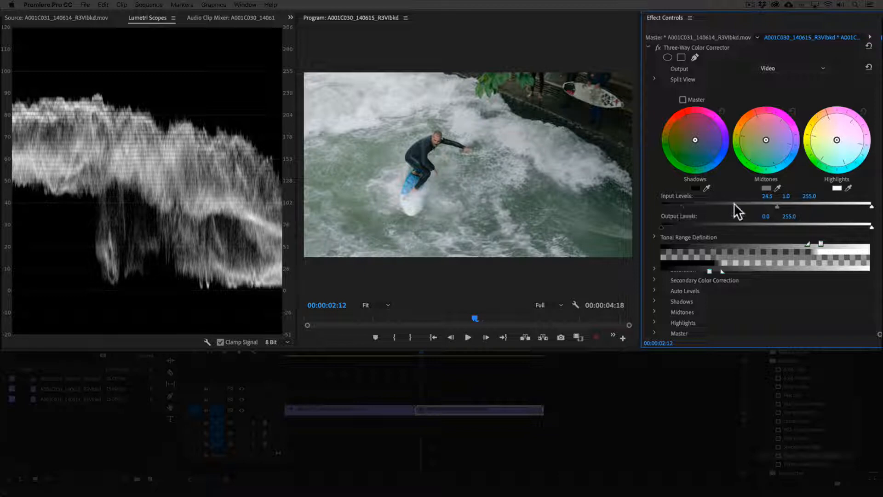
left_click_drag(871, 206, 853, 205)
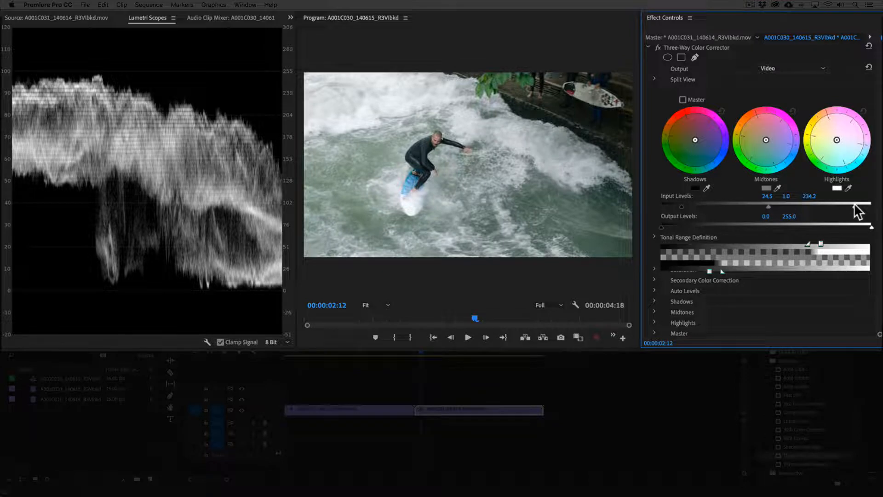
left_click_drag(768, 205, 773, 205)
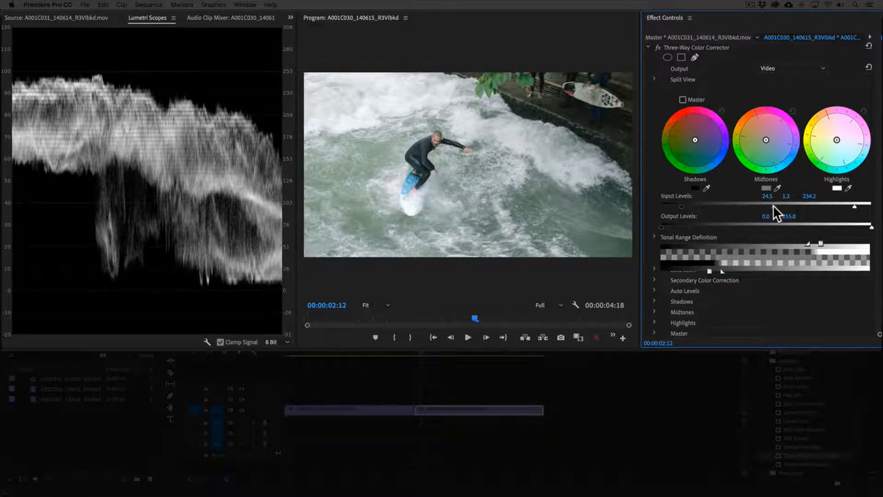
left_click_drag(681, 206, 683, 206)
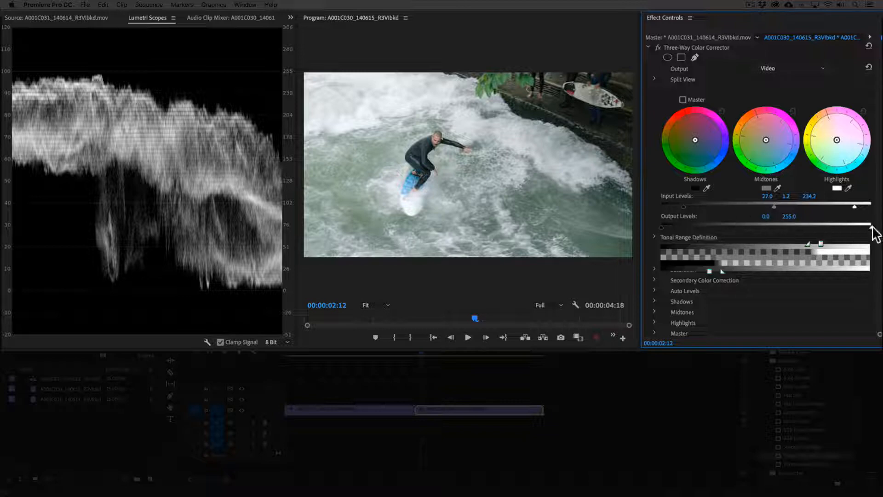
left_click_drag(872, 227, 865, 227)
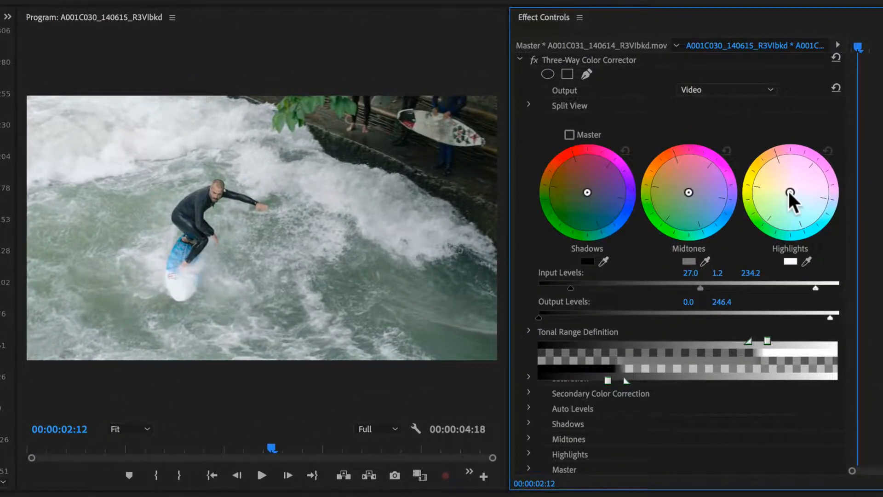
Try a strong yellow-orange tint in the highlights and magenta in the shadows, and reset both color wheels
left_click_drag(788, 190, 825, 230)
left_click_drag(761, 161, 747, 165)
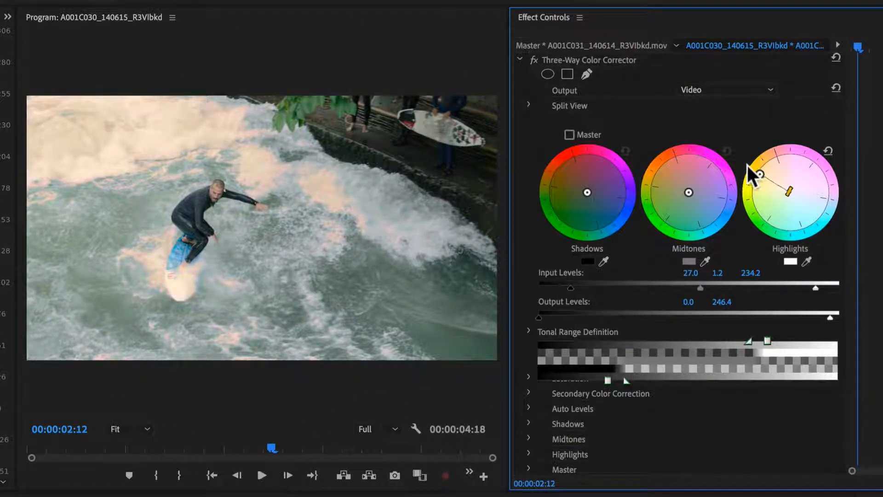
left_click_drag(783, 192, 767, 183)
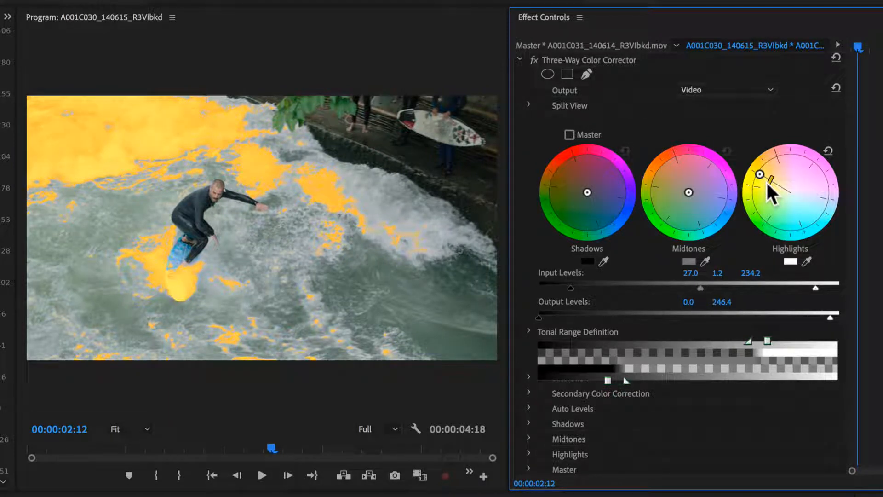
left_click_drag(587, 189, 634, 175)
left_click_drag(565, 212, 611, 154)
left_click_drag(591, 189, 599, 176)
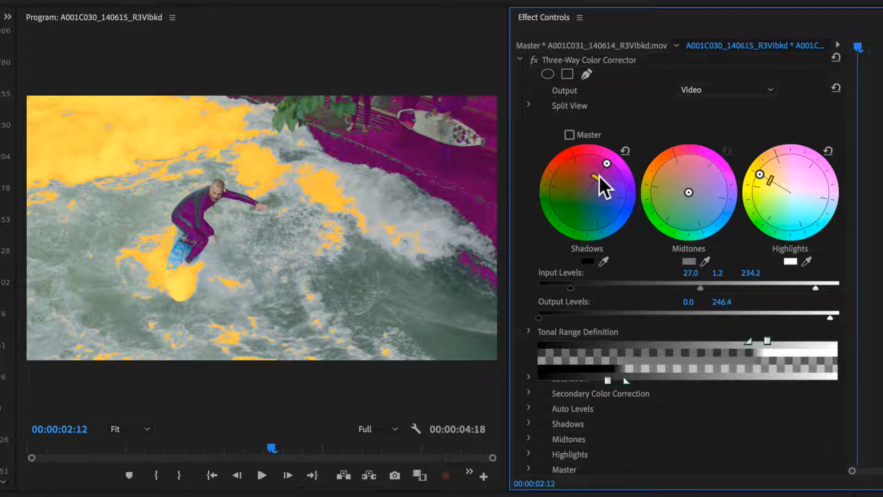
left_click(624, 151)
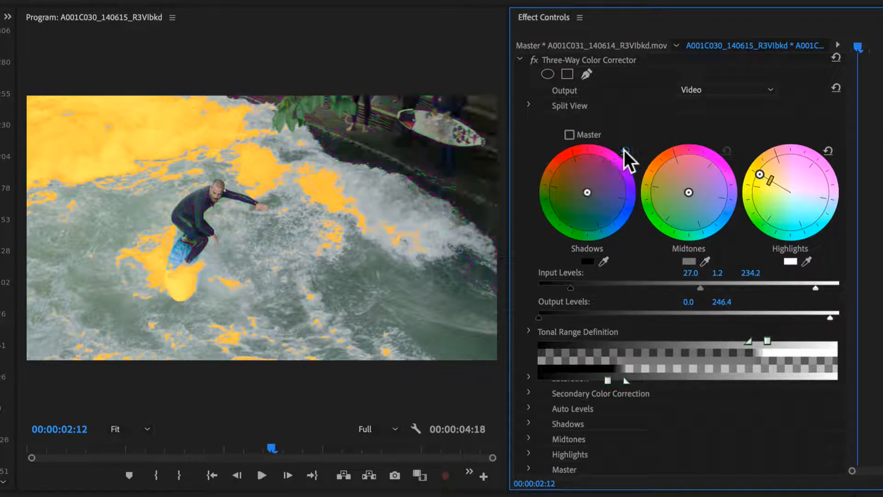
left_click(826, 151)
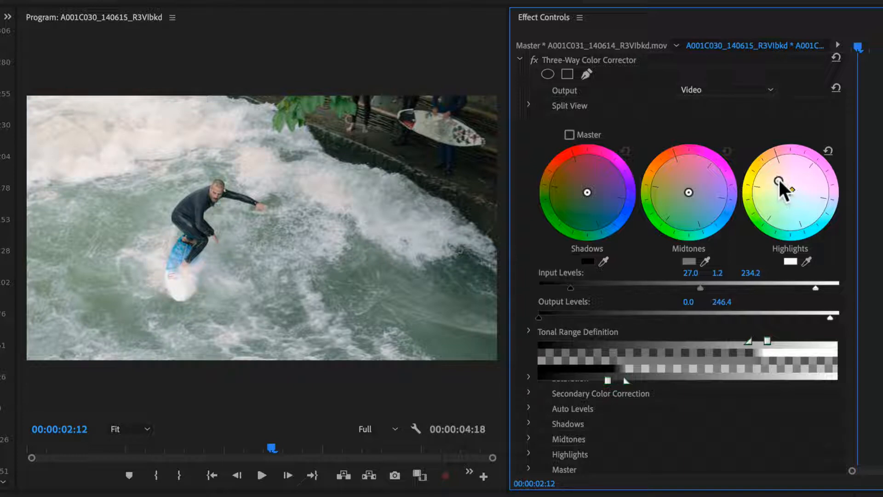
Shift the highlights and midtones toward a warm orange and the shadows slightly toward blue
left_click_drag(778, 178, 774, 173)
left_click_drag(778, 172, 777, 176)
left_click_drag(687, 189, 675, 178)
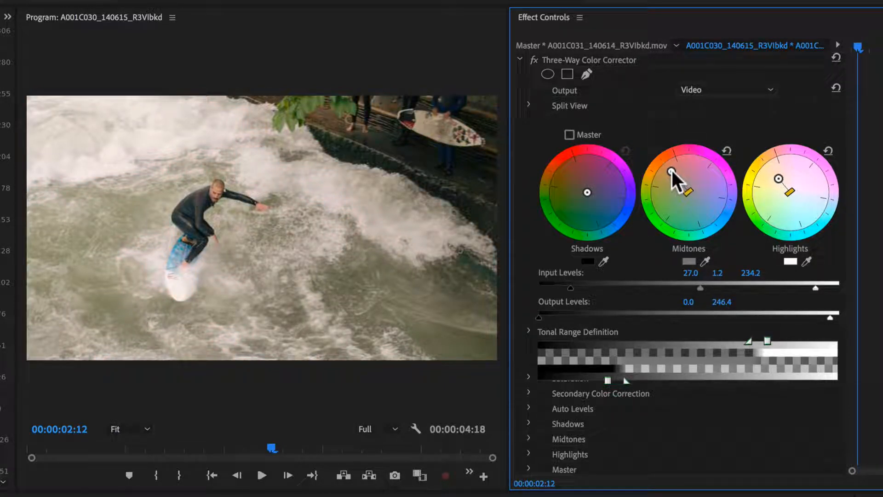
left_click_drag(588, 192, 594, 198)
Set the Three-Way Color Corrector's Master Saturation to 148 and its Shadow Saturation to 34
left_click(529, 376)
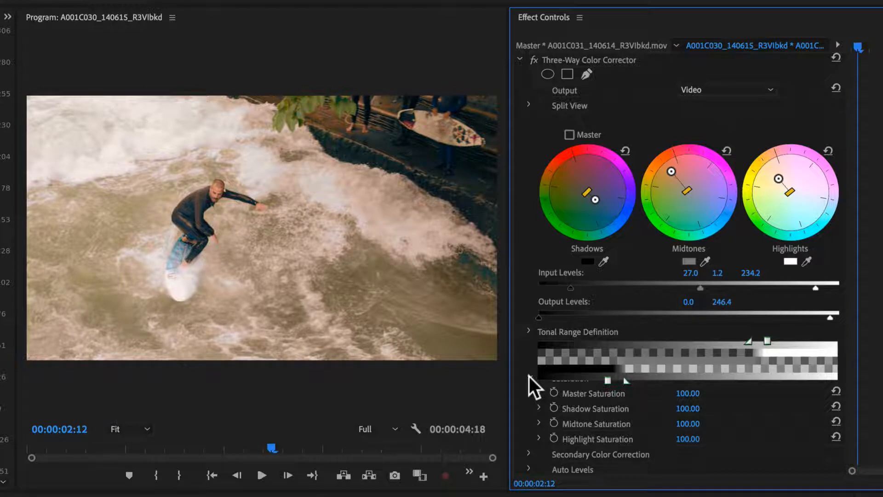
scroll(706, 395, "down", 3)
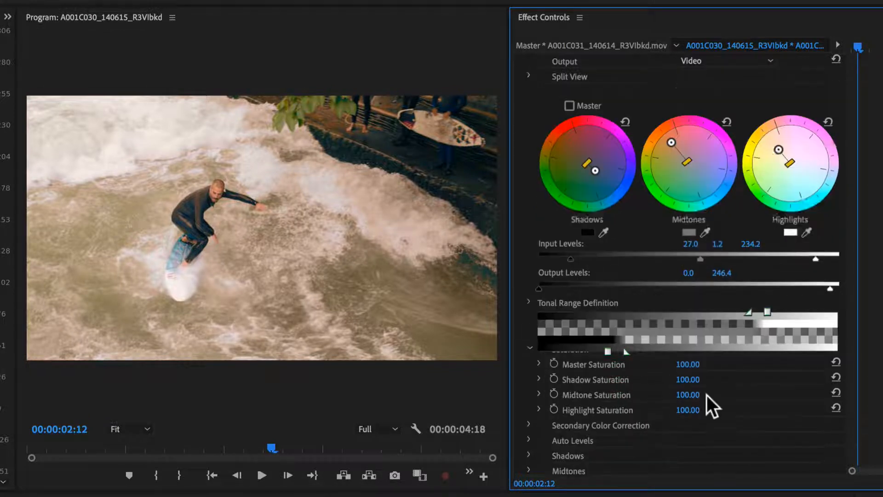
left_click_drag(687, 306, 675, 321)
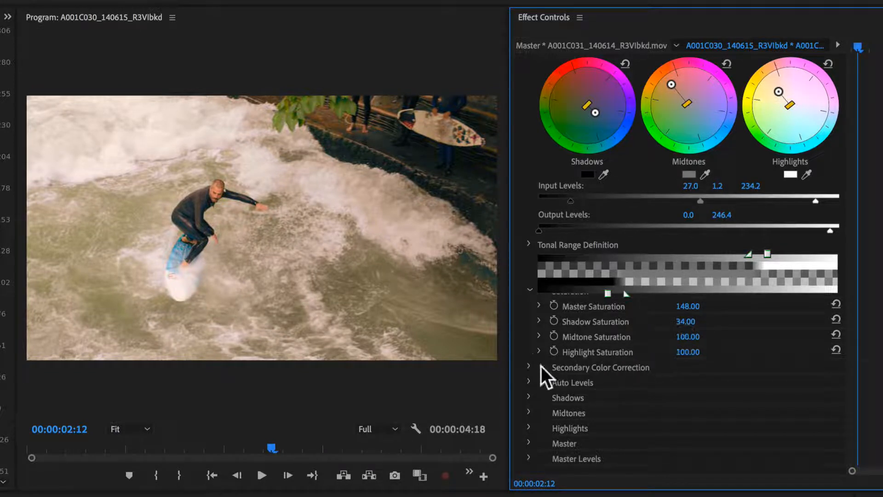
Examine the Secondary Color Correction and Auto Levels settings of the Three-Way Color Corrector
left_click(528, 367)
scroll(744, 368, "down", 5)
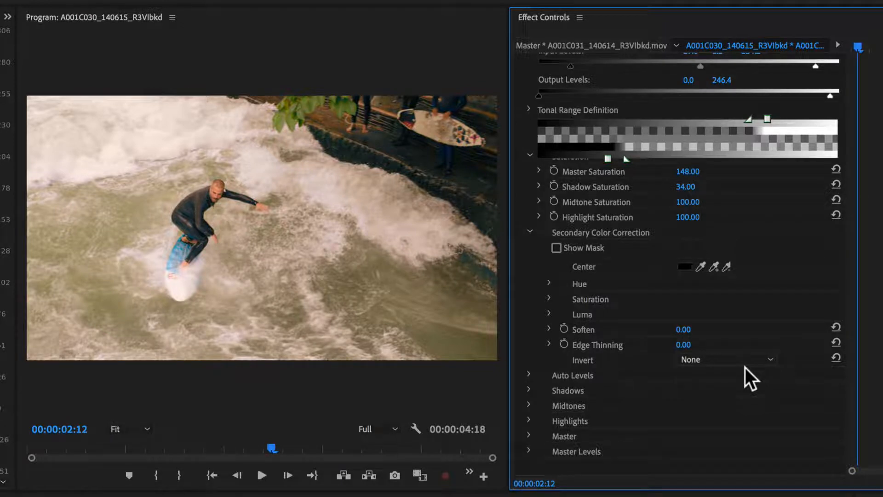
left_click(529, 374)
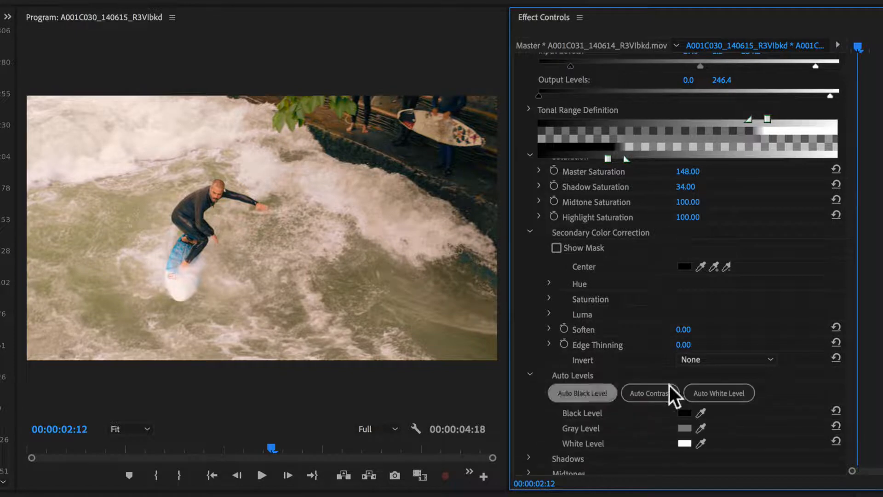
scroll(783, 354, "down", 3)
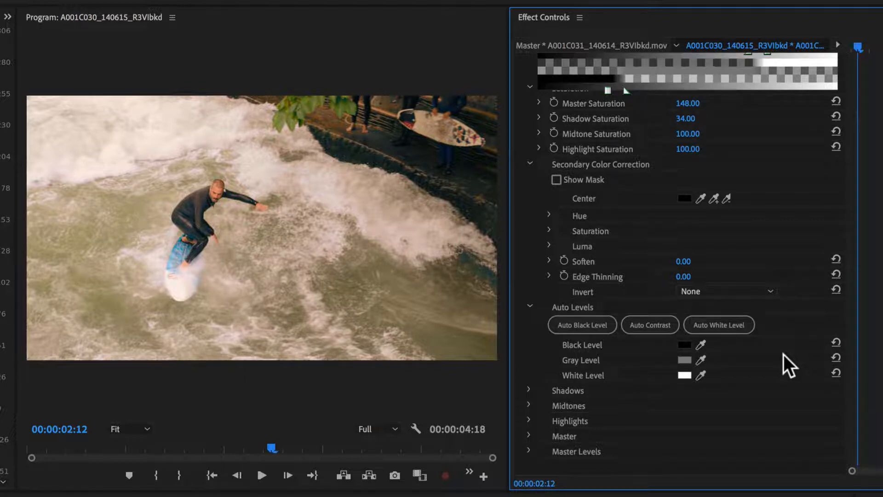
left_click(659, 328)
Examine the numeric hue and balance settings for the shadows, midtones, highlights and master
left_click(529, 389)
scroll(529, 387, "down", 3)
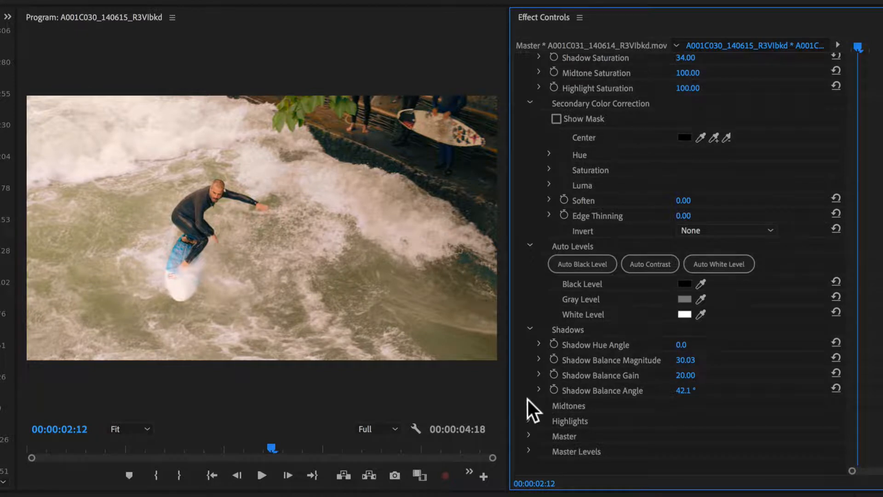
left_click(529, 401)
scroll(528, 401, "down", 3)
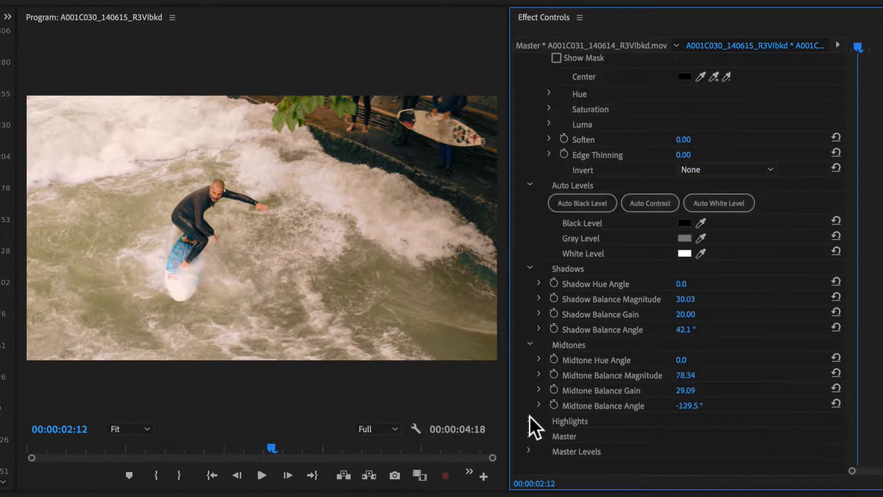
left_click(530, 416)
scroll(530, 416, "down", 3)
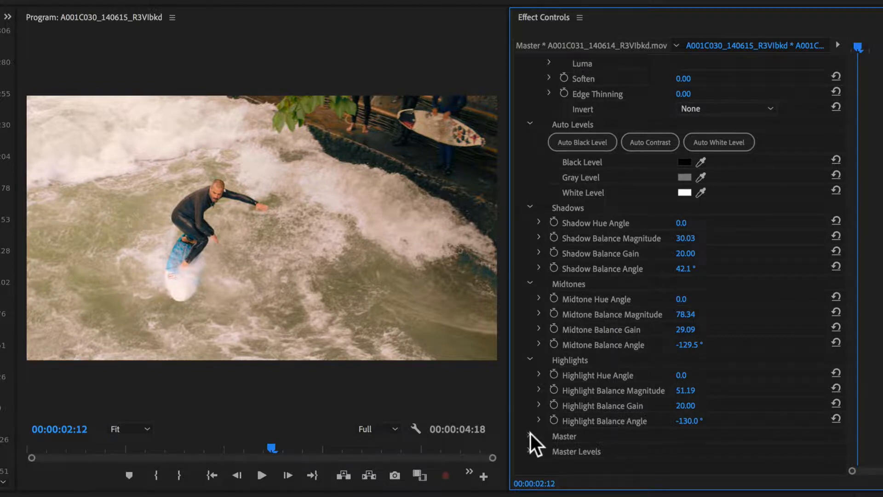
left_click(530, 435)
scroll(530, 432, "down", 3)
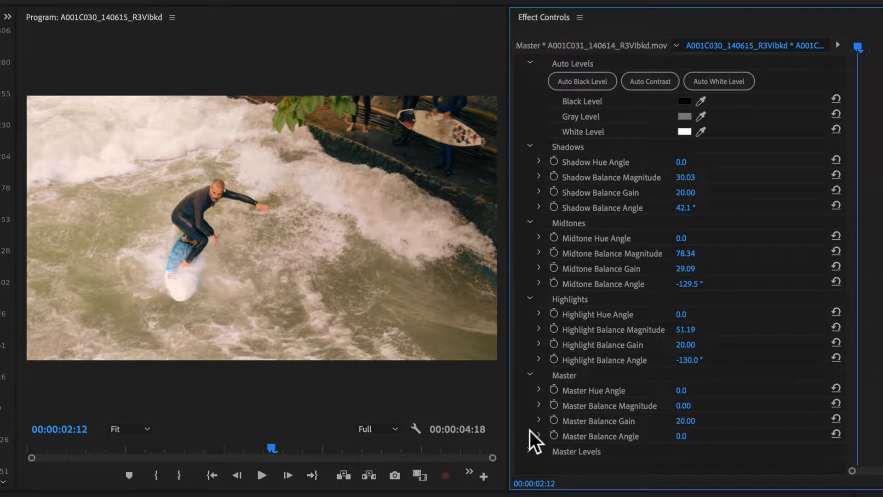
Show the Three-Way Color Corrector's split view with a vertical layout and a split percentage of about 39
scroll(536, 428, "up", 15)
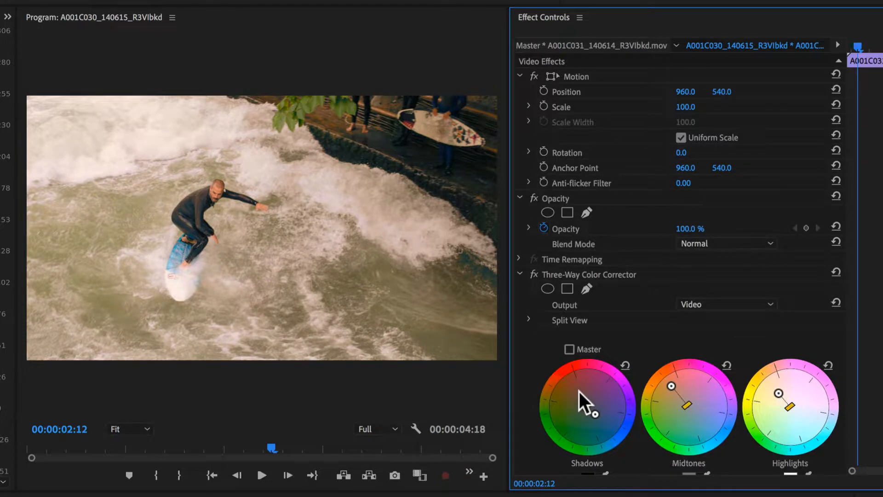
left_click(531, 319)
scroll(533, 321, "down", 4)
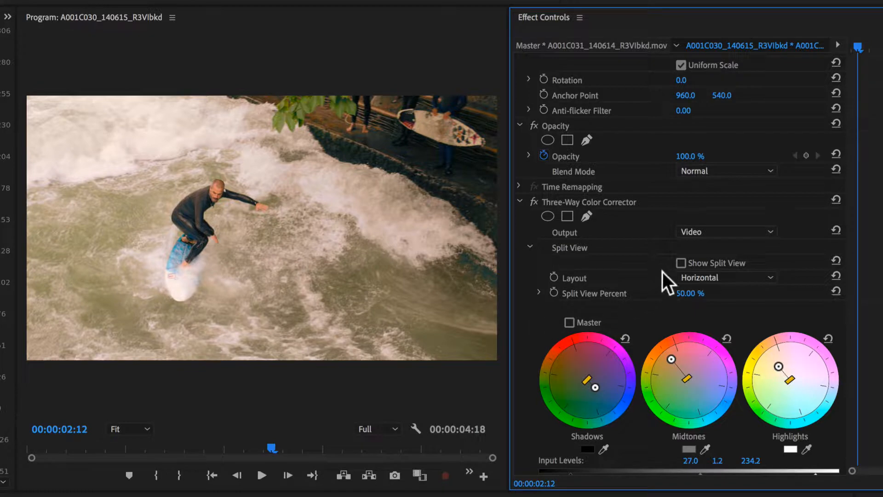
left_click(680, 263)
left_click(724, 276)
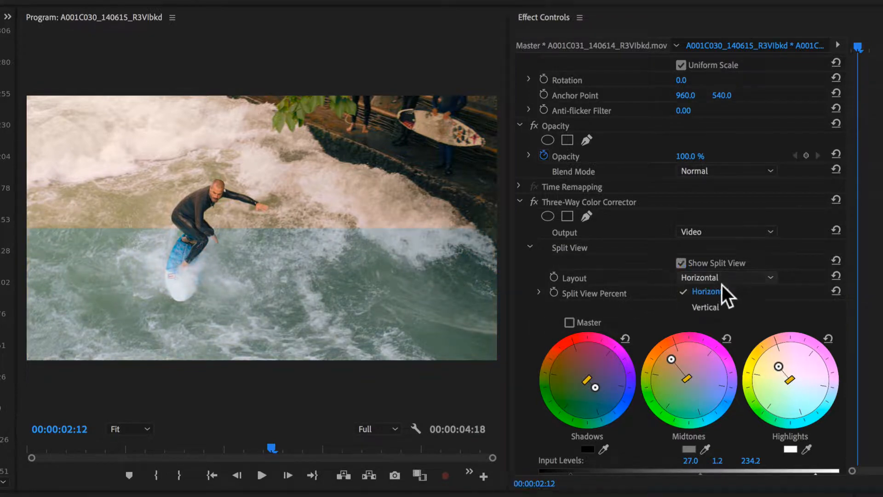
left_click(724, 305)
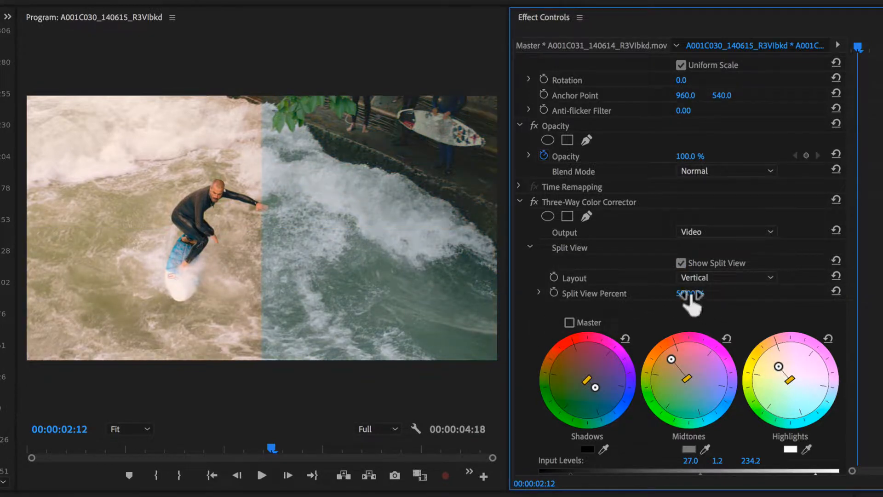
mouse_move(689, 295)
left_mouse_down()
mouse_move(644, 295)
mouse_move(736, 294)
mouse_move(680, 294)
left_mouse_up()
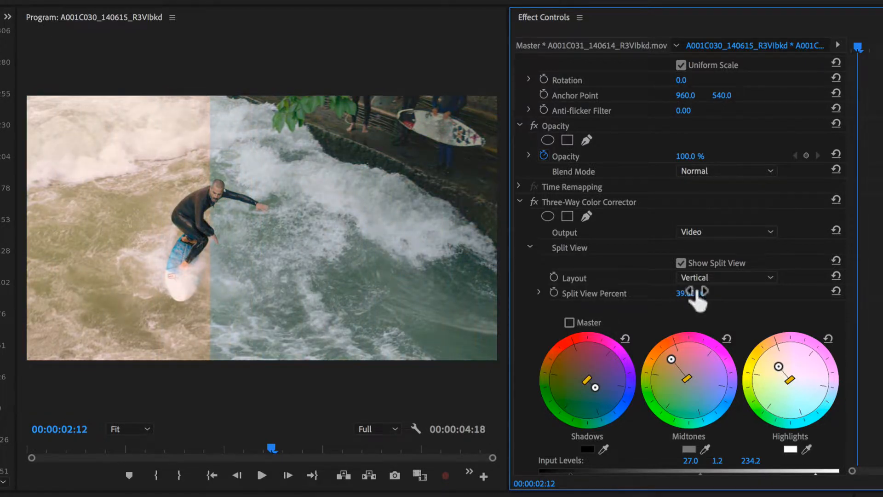